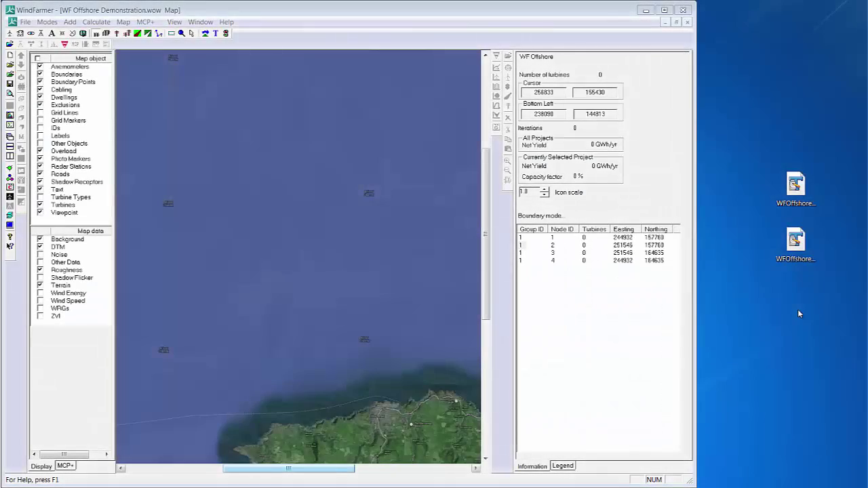
Import the .wob site boundary and the .wot 96-turbine layout onto the map.
click(796, 252)
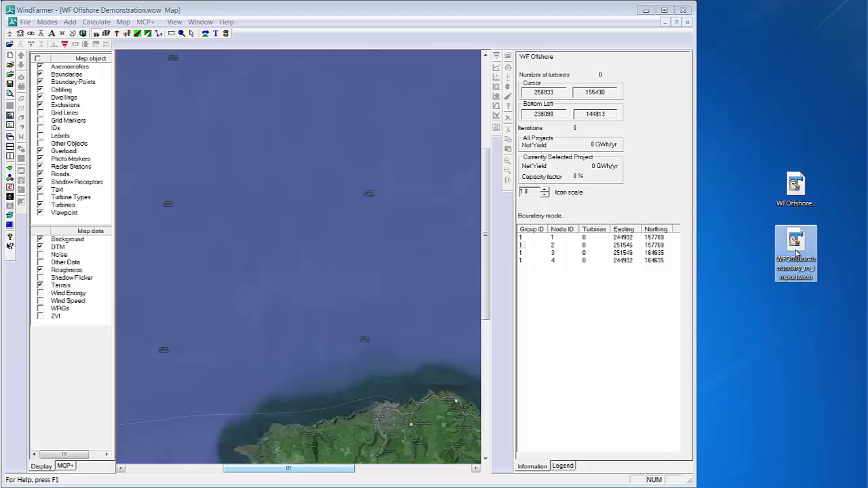
drag(795, 252, 314, 197)
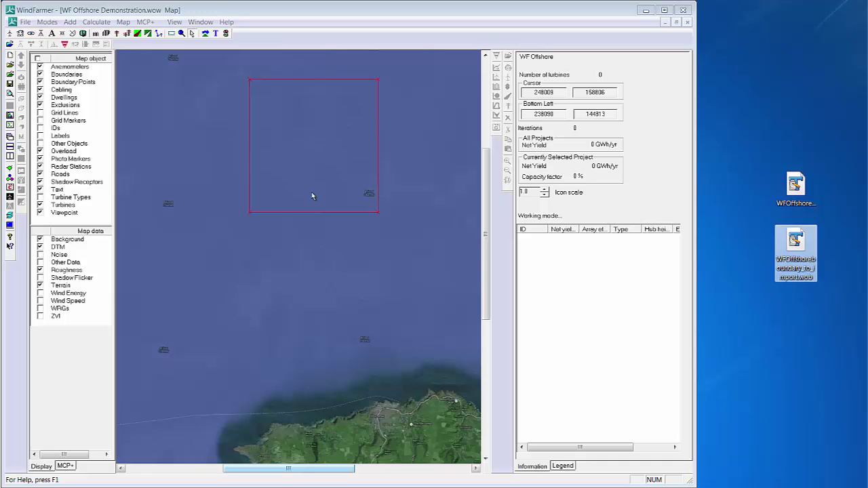
click(788, 186)
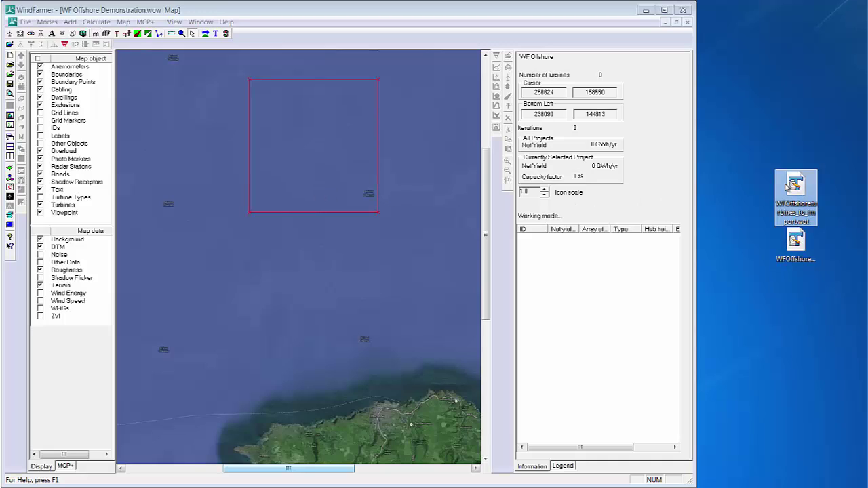
drag(788, 186, 432, 219)
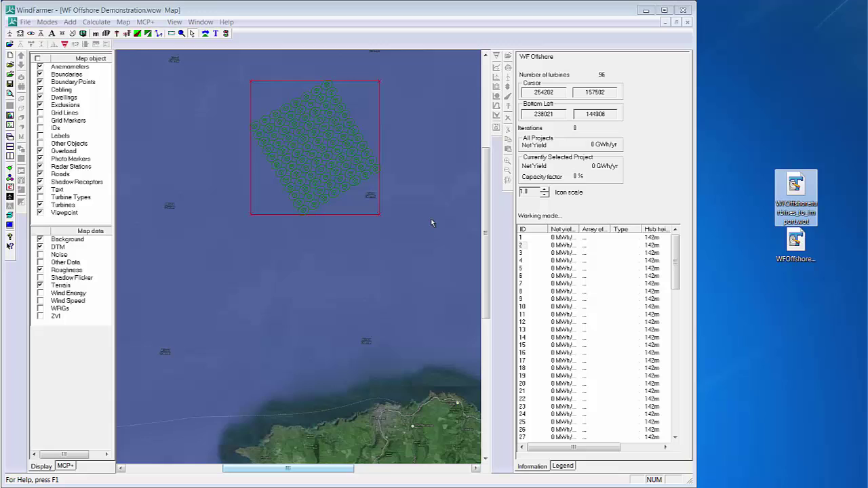
Place anemometry mast 1 beside the turbine grid and open its Wind Studio properties.
click(41, 36)
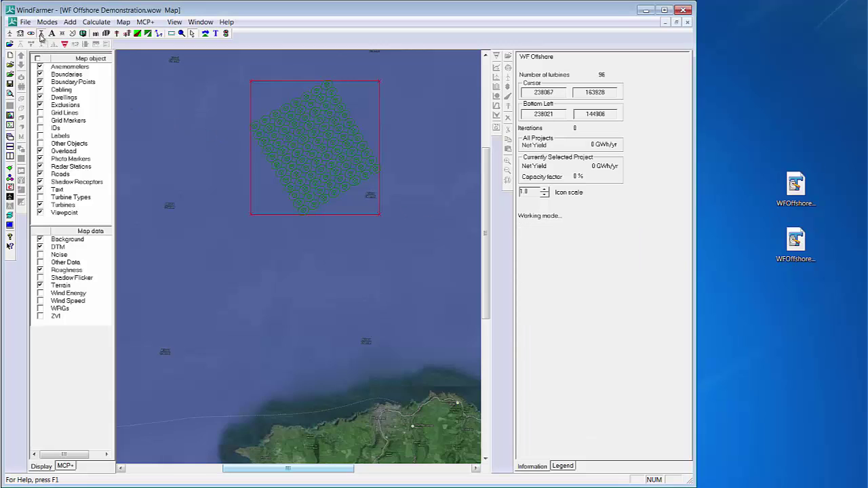
click(40, 34)
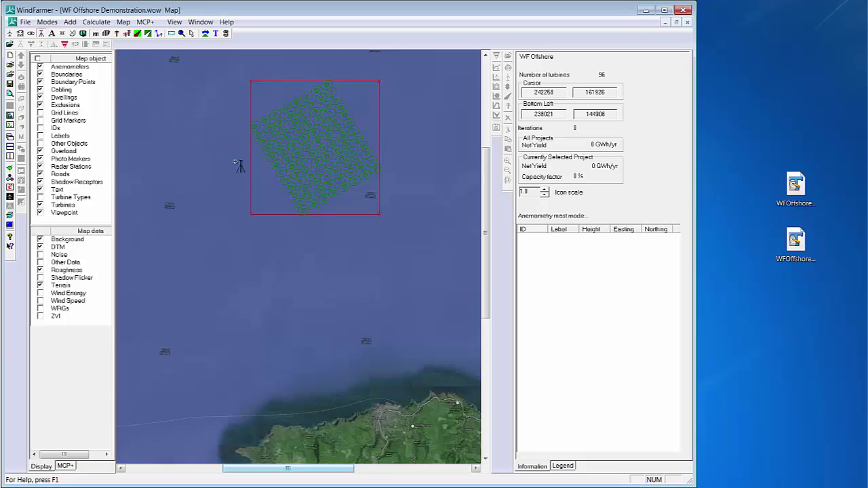
click(269, 195)
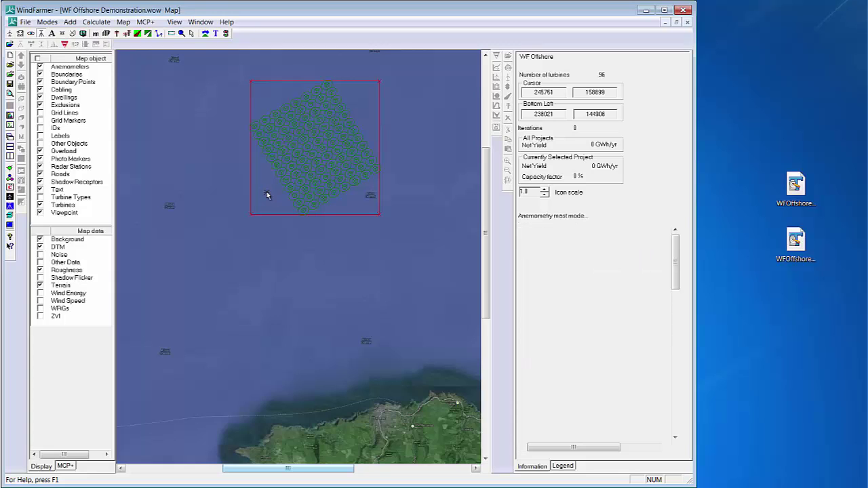
right_click(266, 193)
click(298, 198)
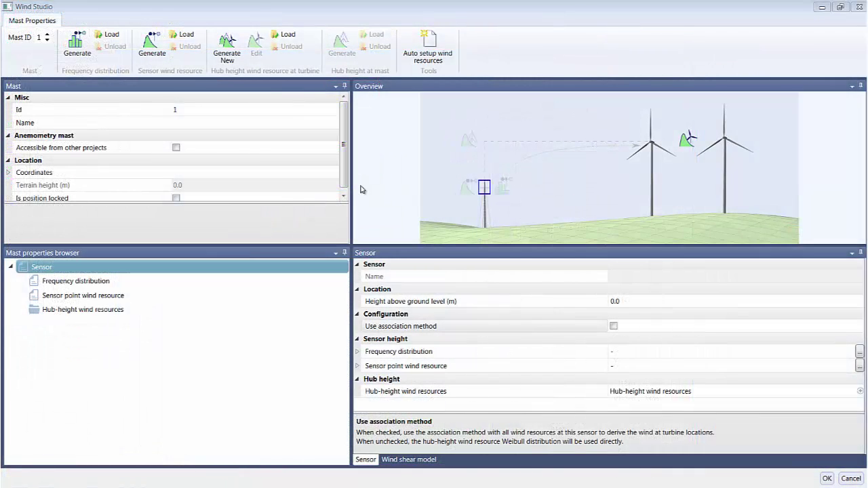
Load WF Offshore.tab as the sensor's frequency distribution and dismiss the turbulence warning.
click(111, 35)
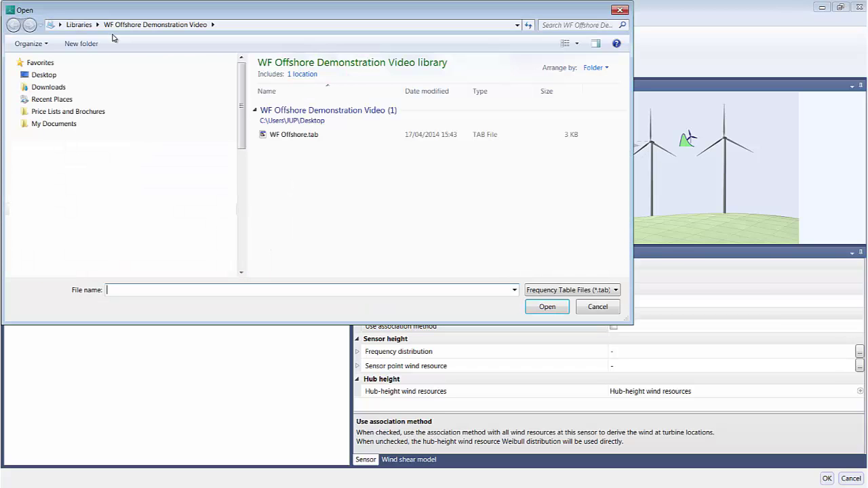
double_click(296, 135)
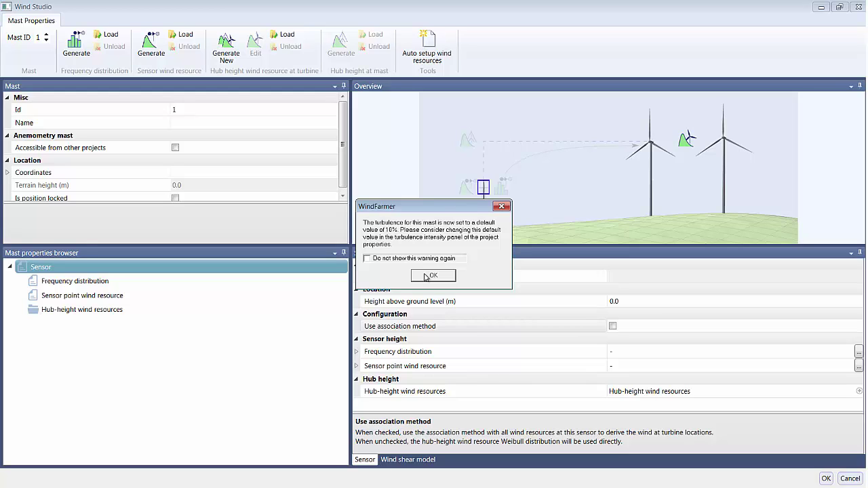
click(426, 276)
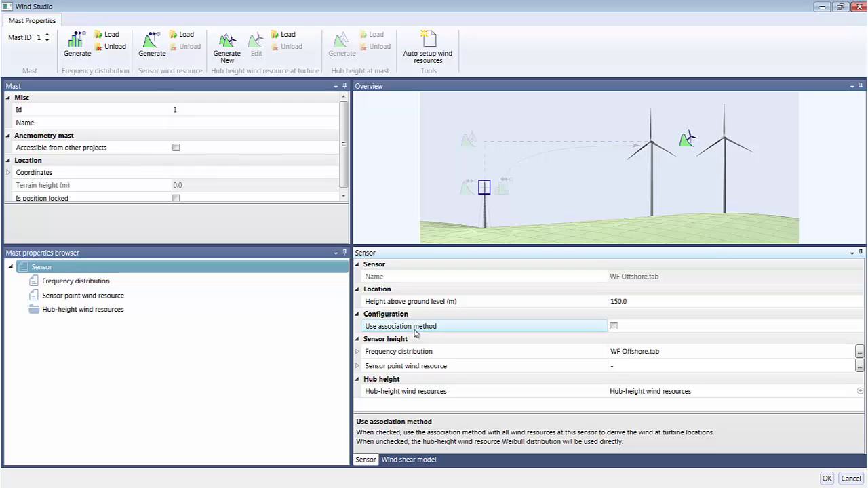
Enable the association method and auto-create the 142m Template hub-height wind resource.
click(614, 326)
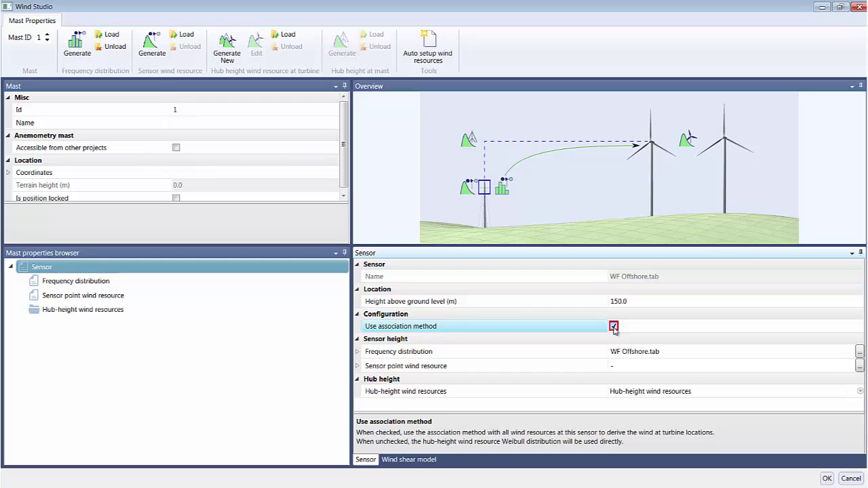
click(429, 51)
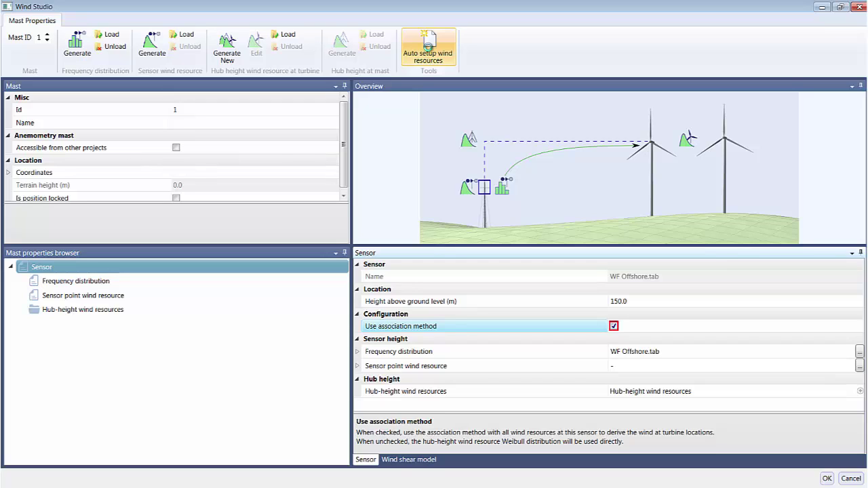
click(428, 44)
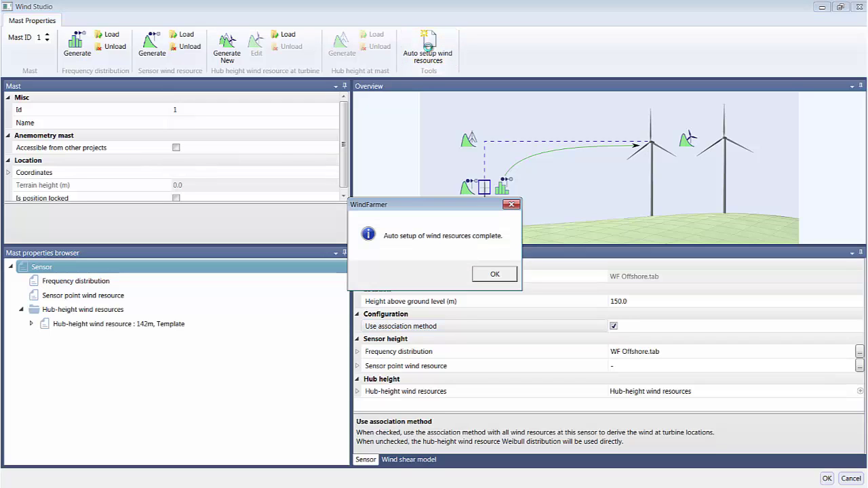
click(487, 274)
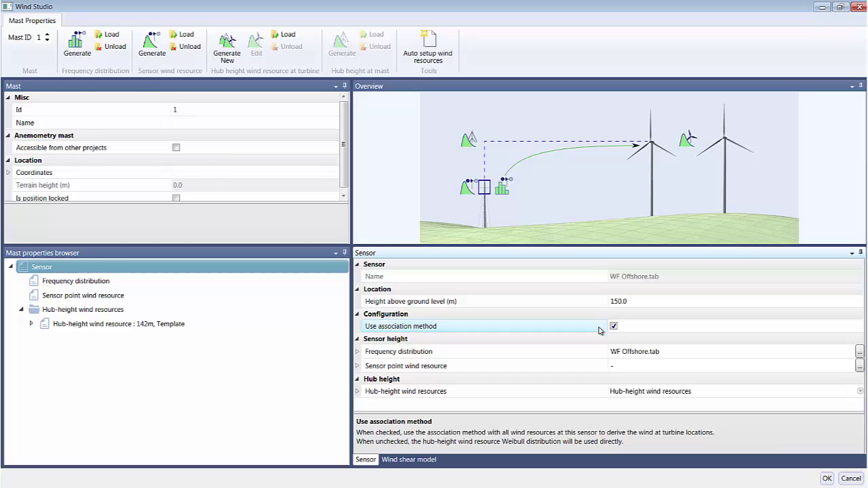
Close Wind Studio and make turbulence intensity vary with wind speed using WF Offshore.wti.
click(825, 478)
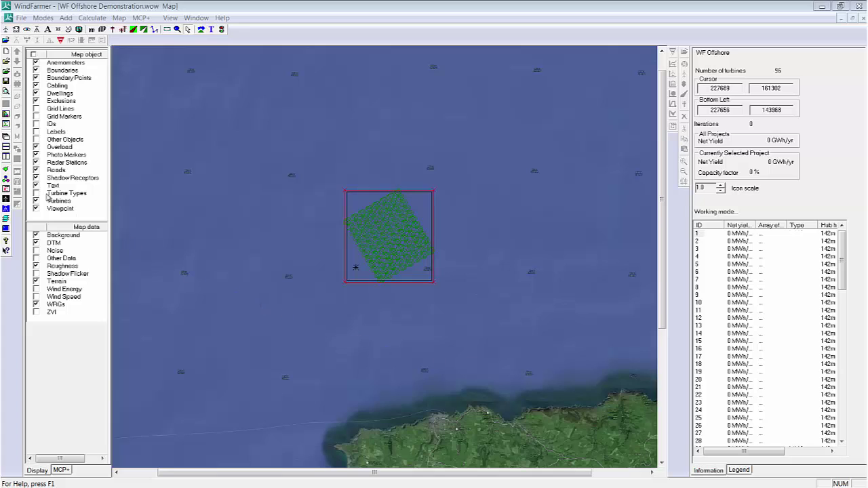
click(5, 173)
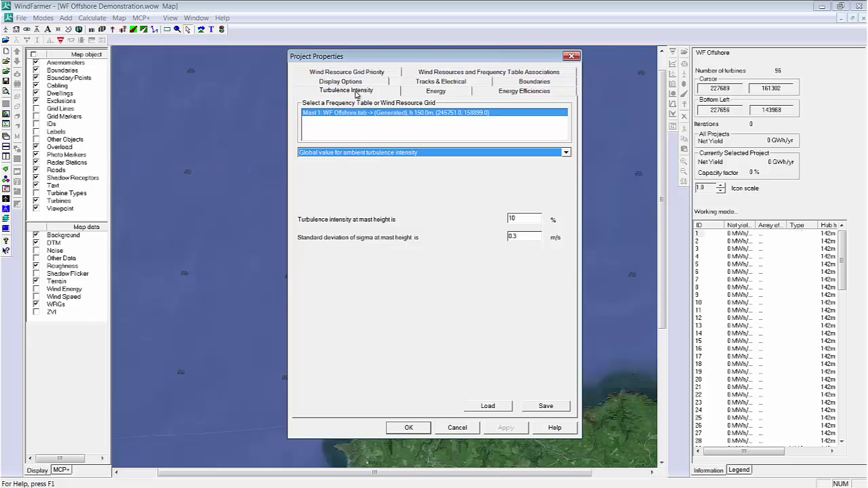
click(400, 153)
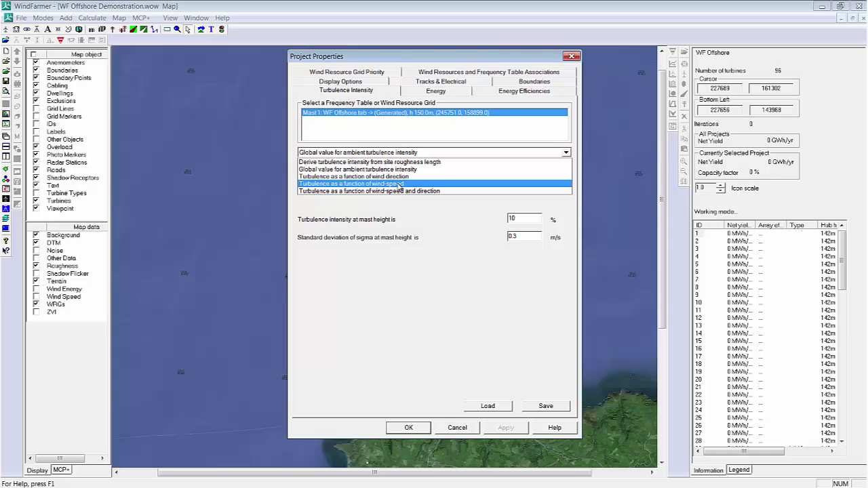
click(400, 184)
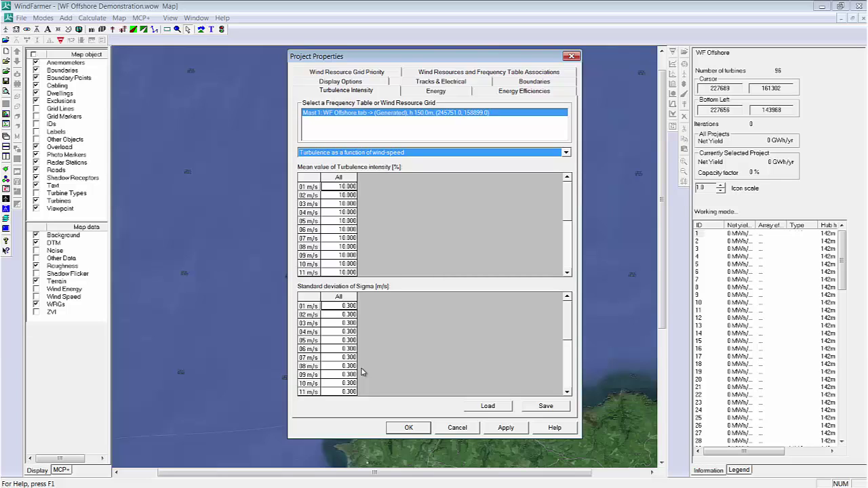
click(488, 405)
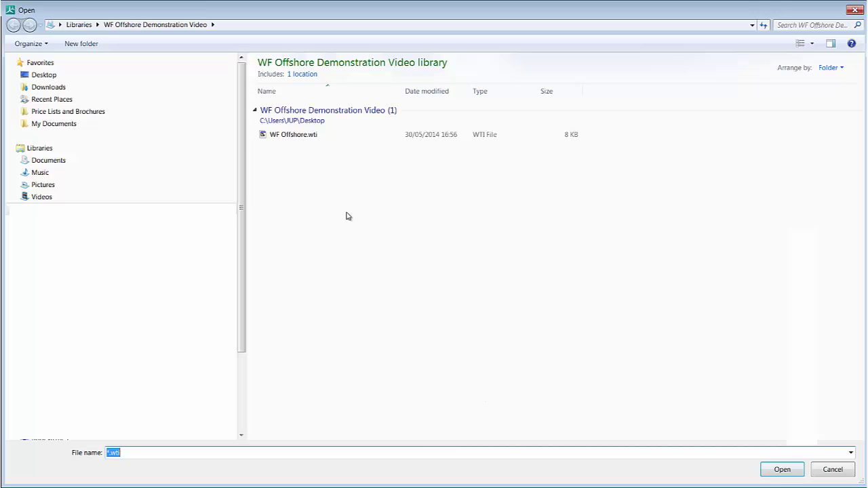
double_click(304, 134)
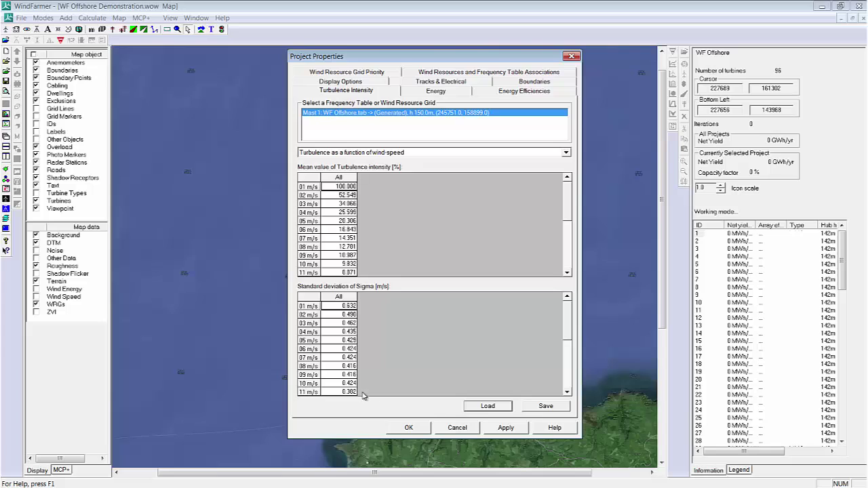
click(408, 427)
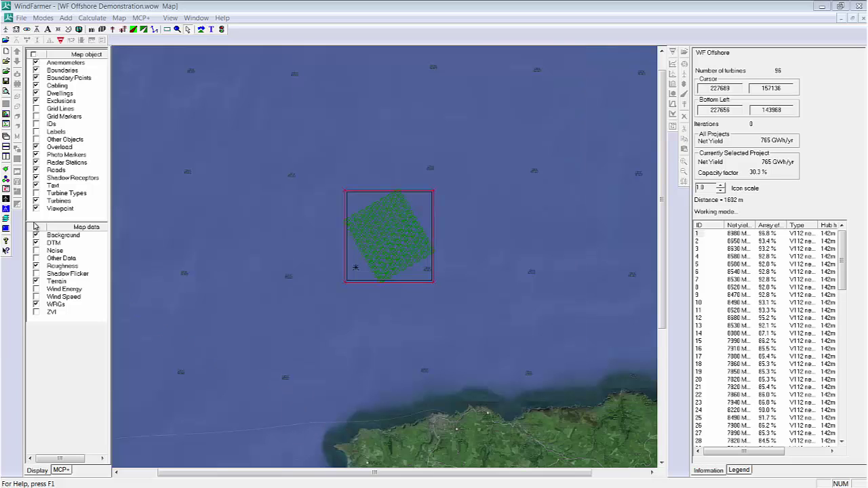
Choose Eddy Viscosity as the wake model in the Energy settings and confirm.
click(6, 189)
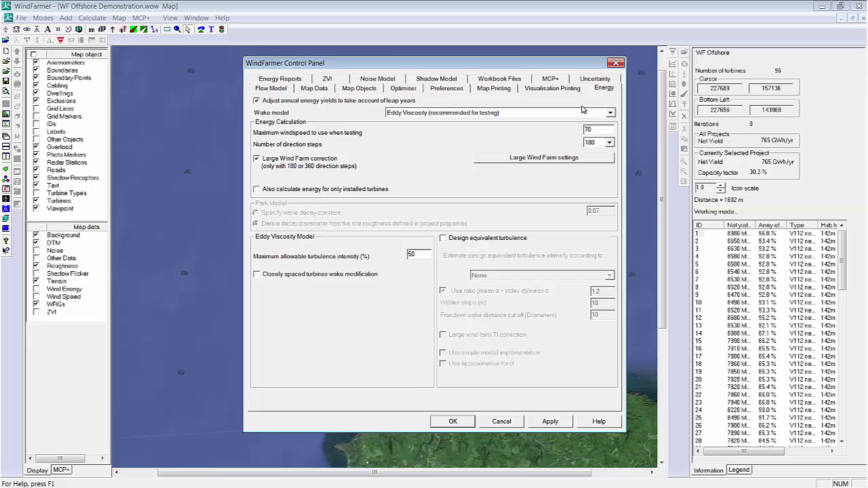
click(610, 113)
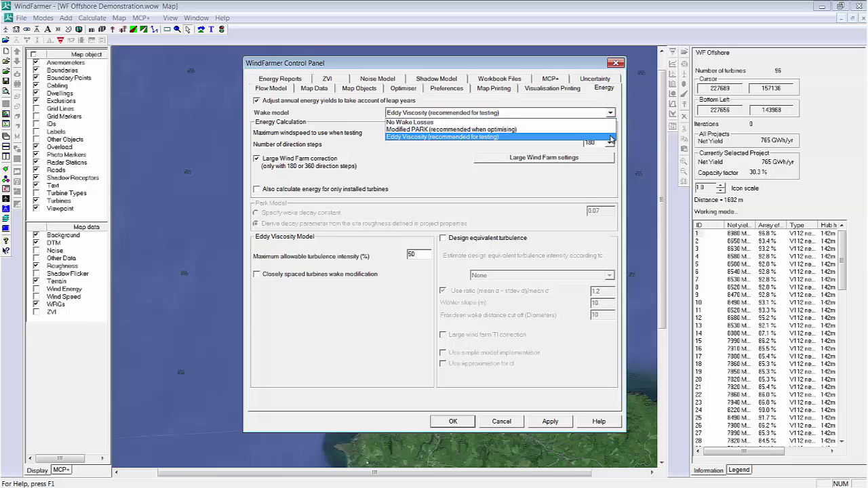
click(610, 137)
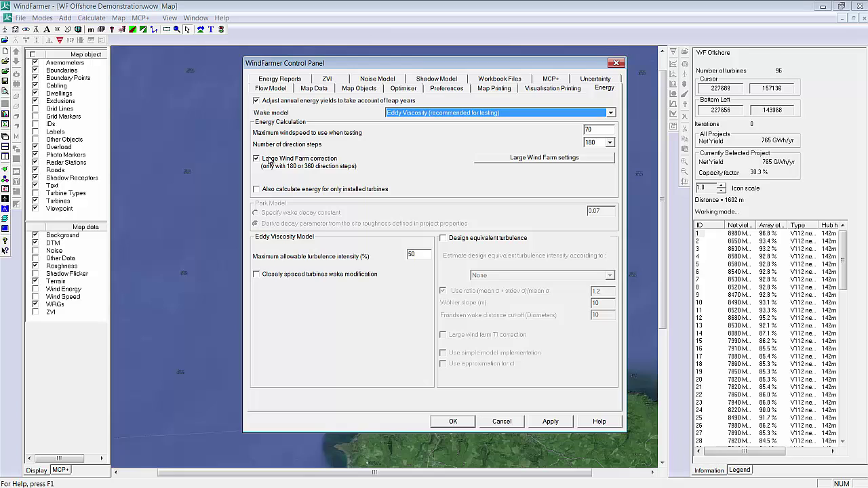
click(453, 422)
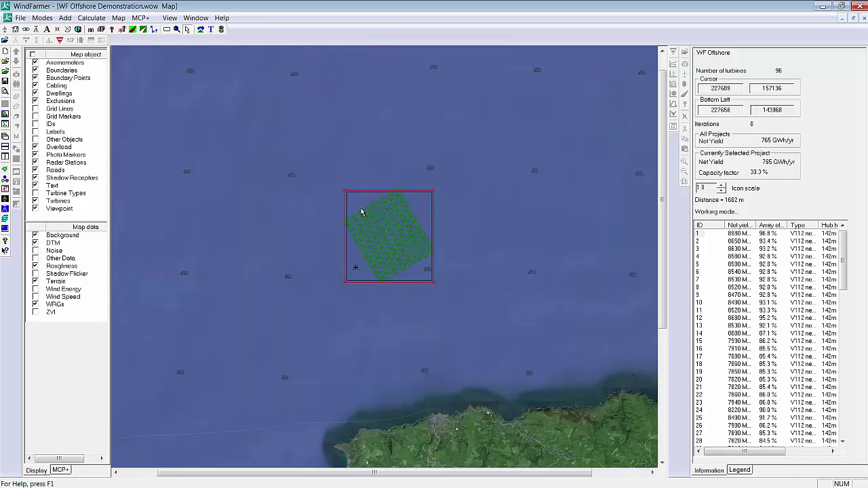
Test the layout for legality and energy yield, giving 765 GWh/yr net at 30.3% capacity factor.
click(212, 28)
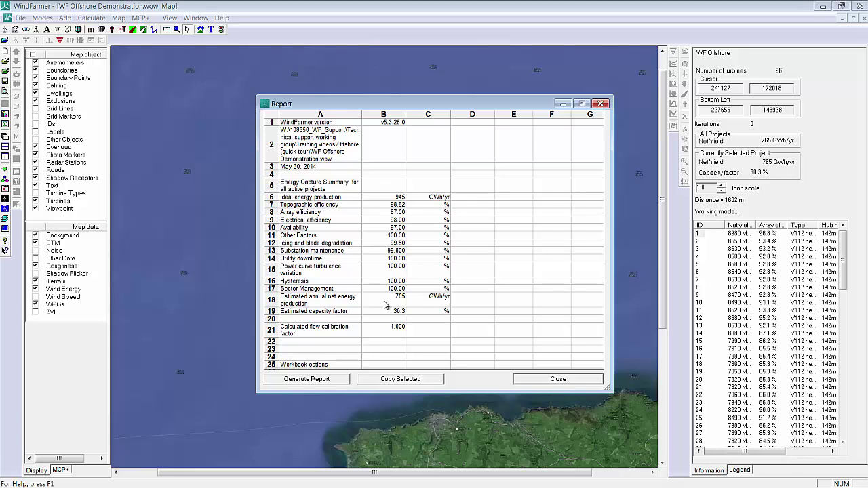
Generate the formatted GH WindFarmer Report from the Report Generator.
click(340, 379)
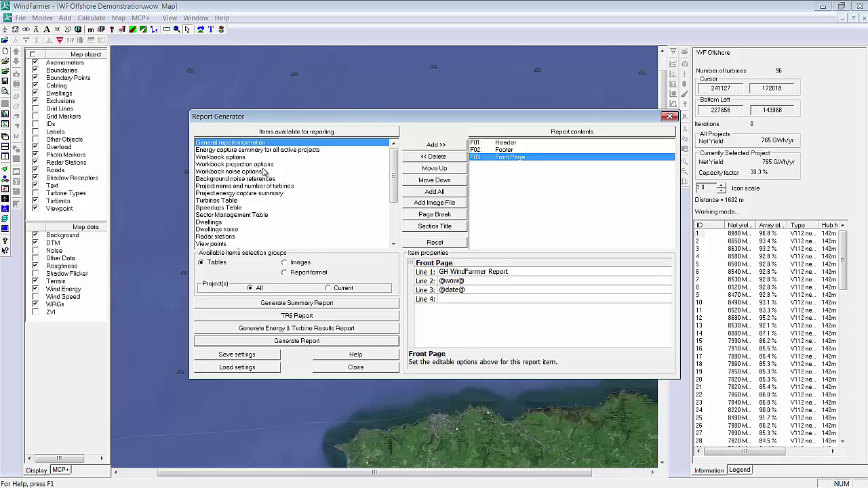
click(294, 340)
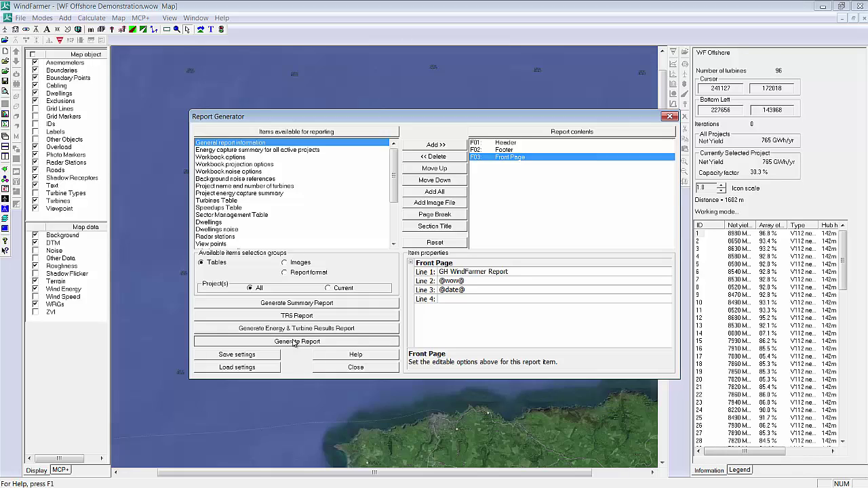